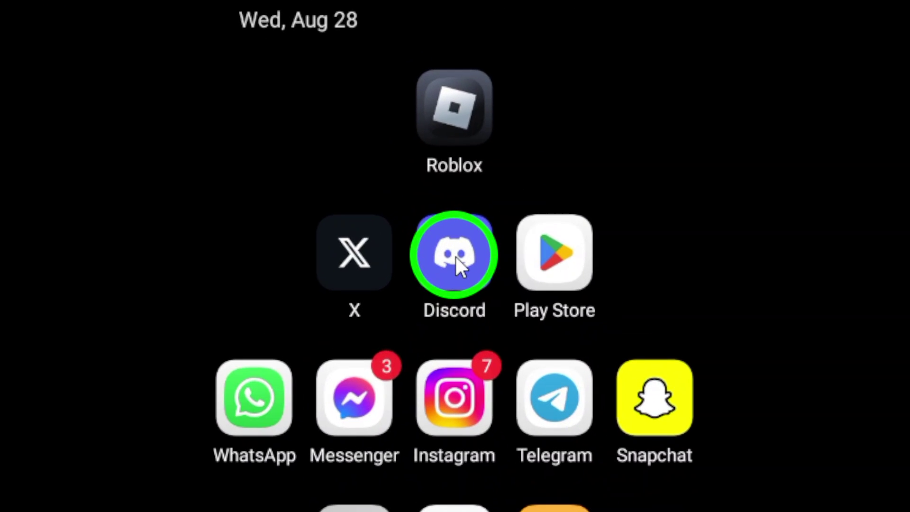
Launch Discord and go to the You tab to view your own profile
click(455, 255)
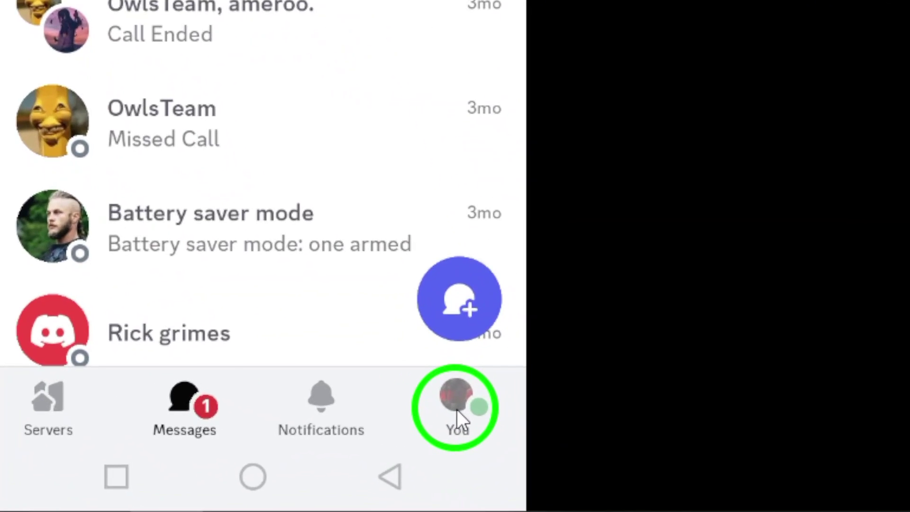
click(457, 409)
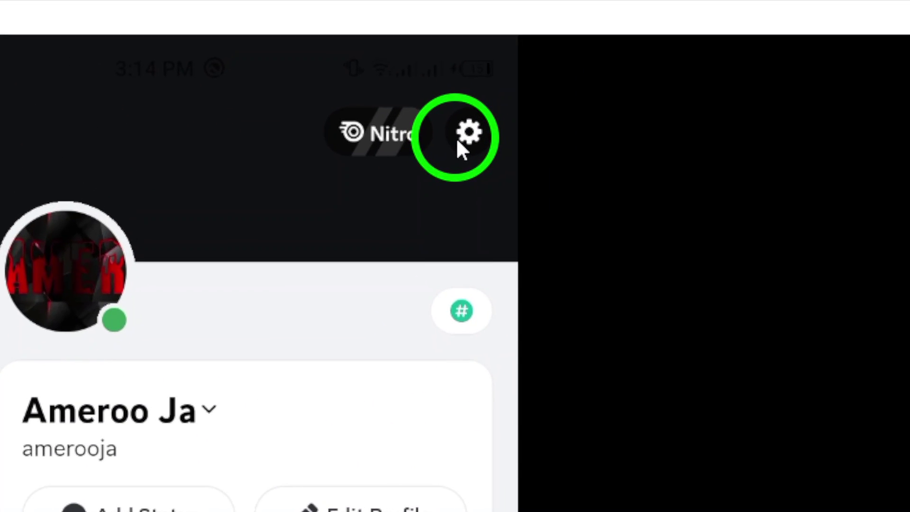
From the profile gear settings, go to Privacy & Safety under Account Settings
click(466, 132)
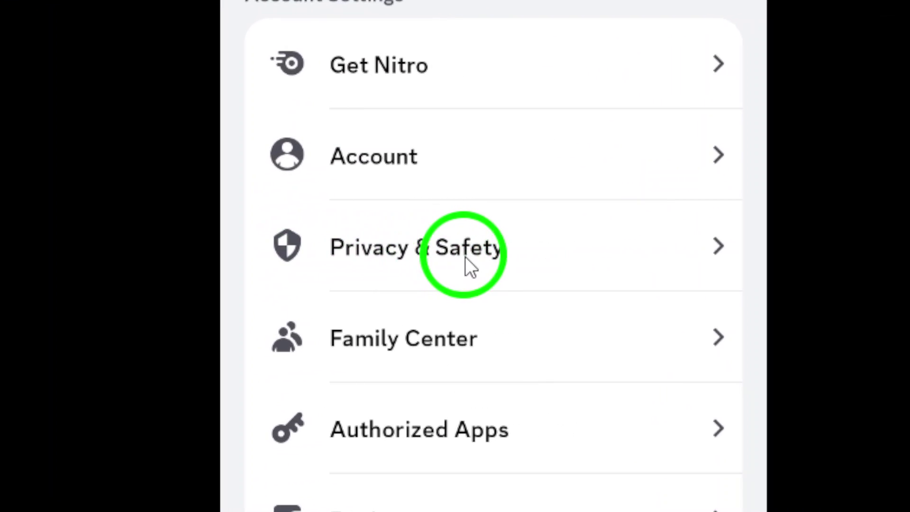
click(469, 257)
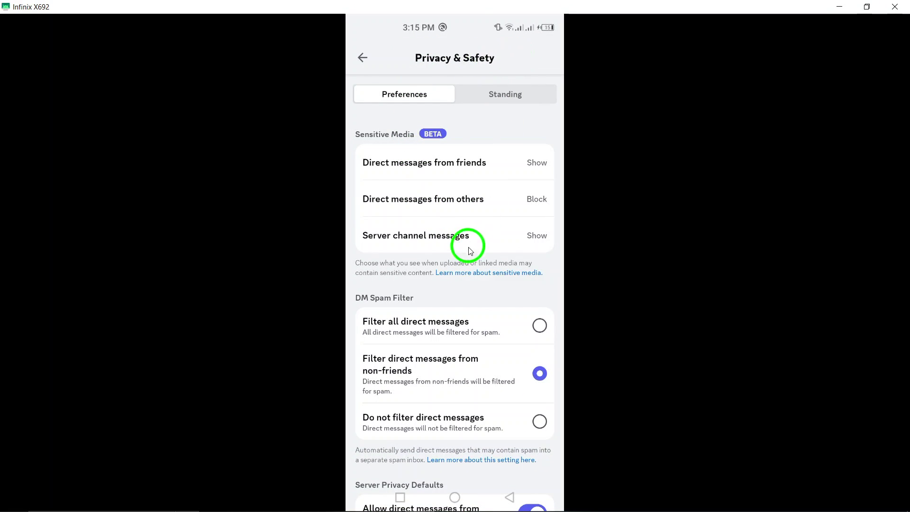
scroll(455, 277, down, 1)
scroll(456, 231, down, 3)
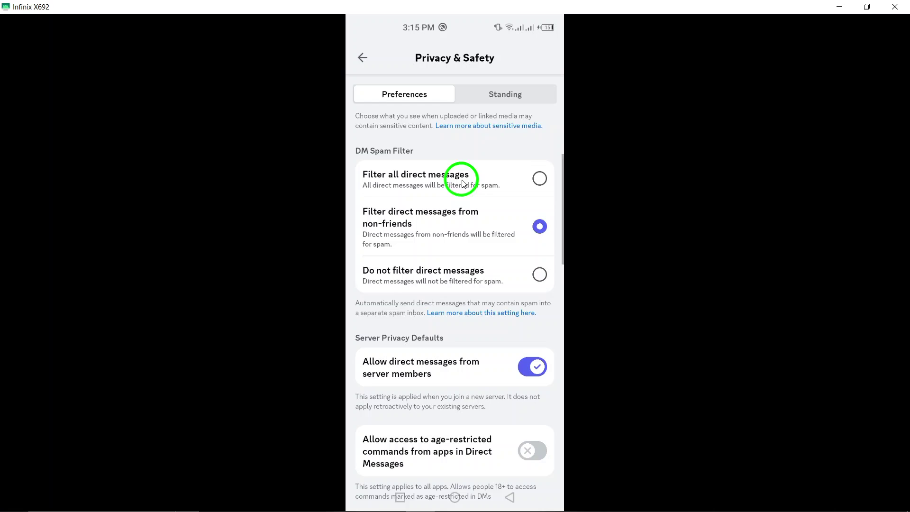
scroll(455, 249, down, 3)
scroll(455, 270, down, 3)
scroll(454, 313, down, 2)
scroll(452, 323, down, 3)
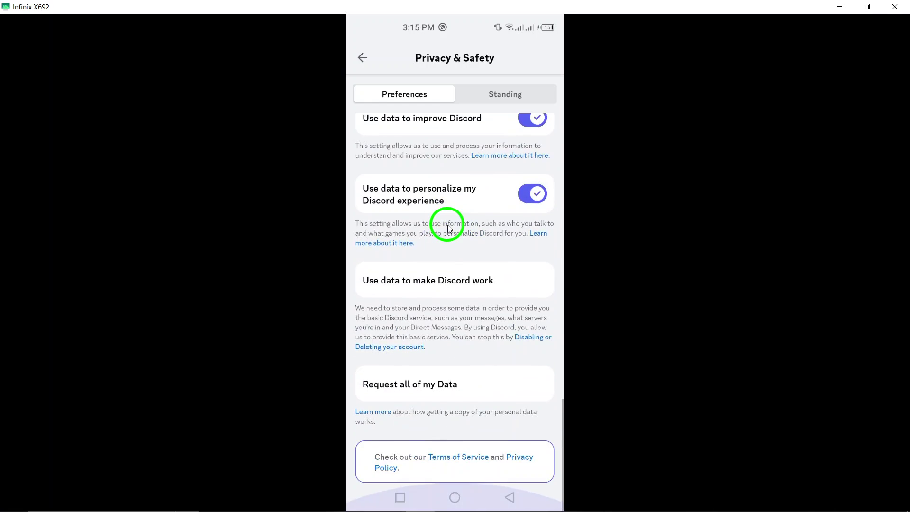